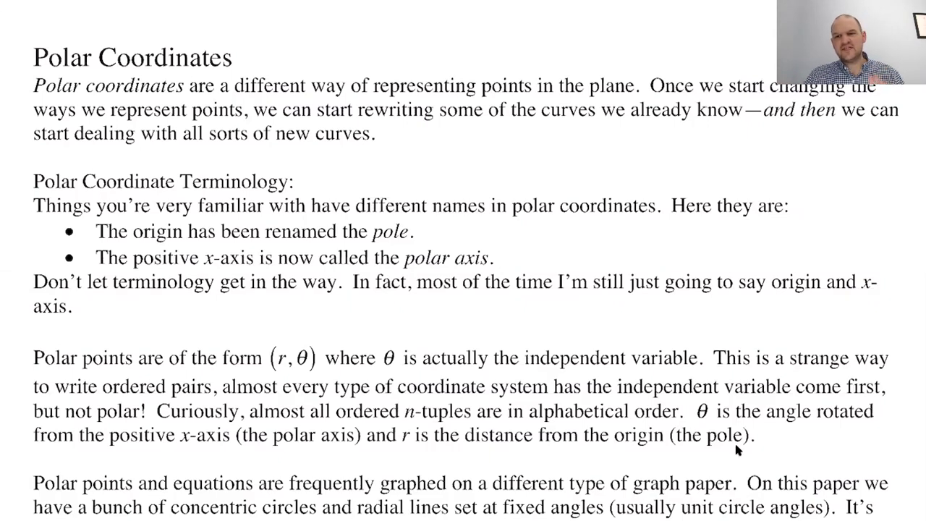
Switch from the Polar Coordinates notes to the Desmos graph with five polar equations.
key(super+Tab)
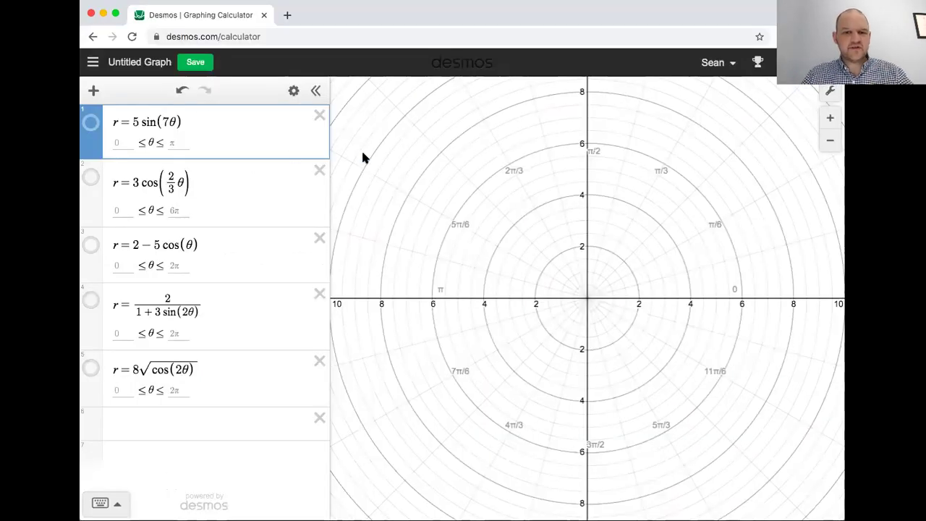
click(465, 197)
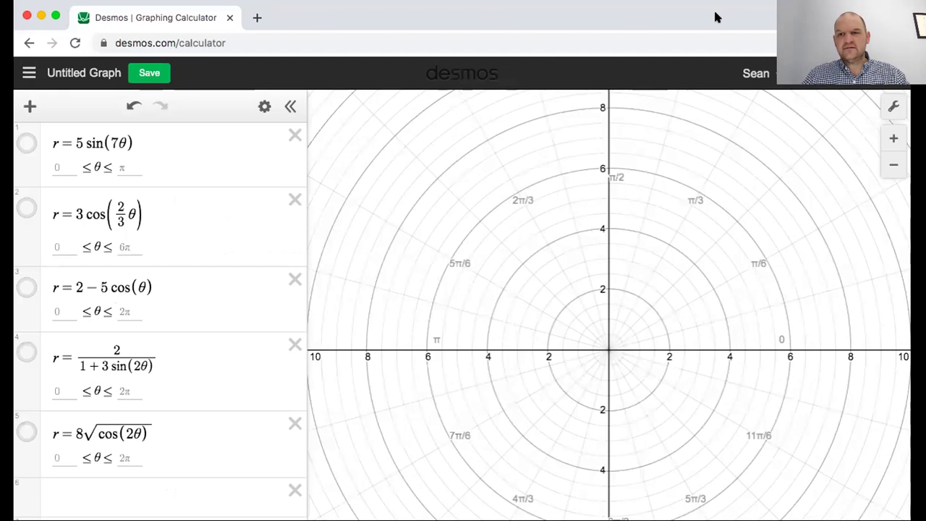
click(894, 107)
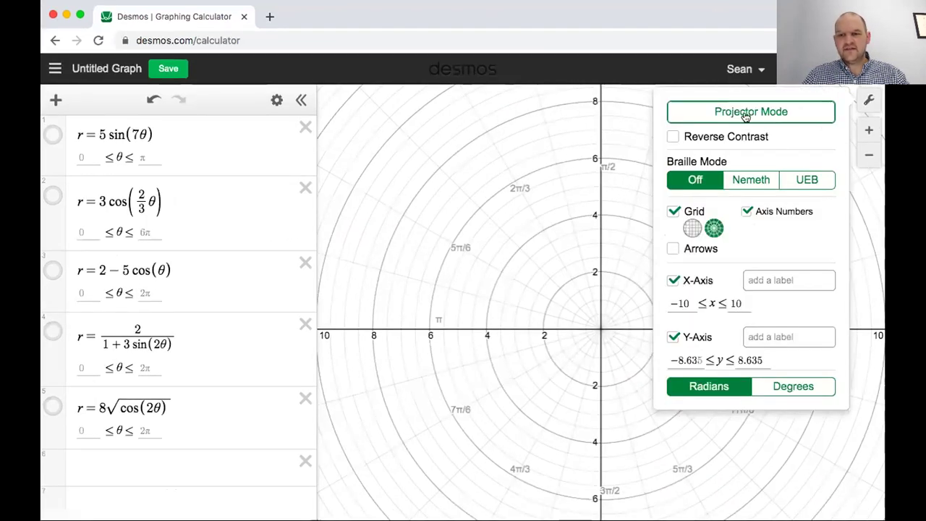
click(692, 229)
click(712, 229)
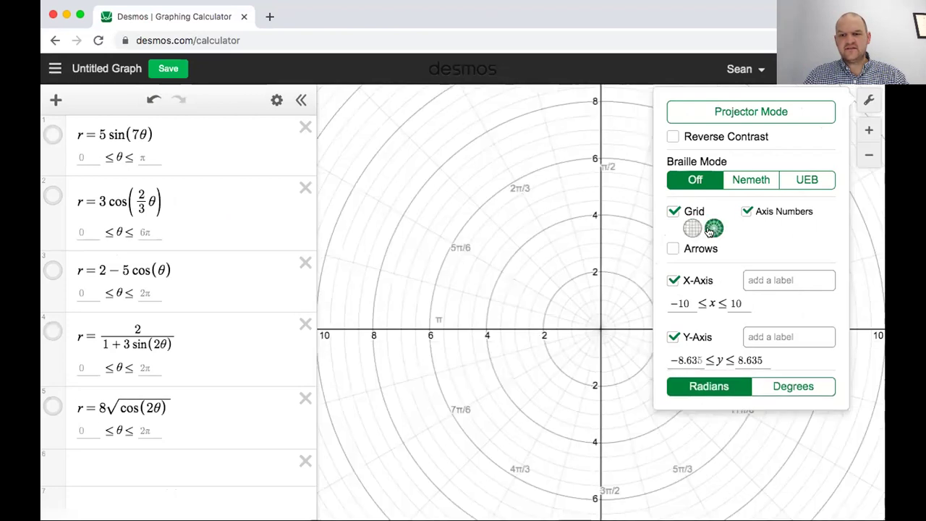
click(866, 102)
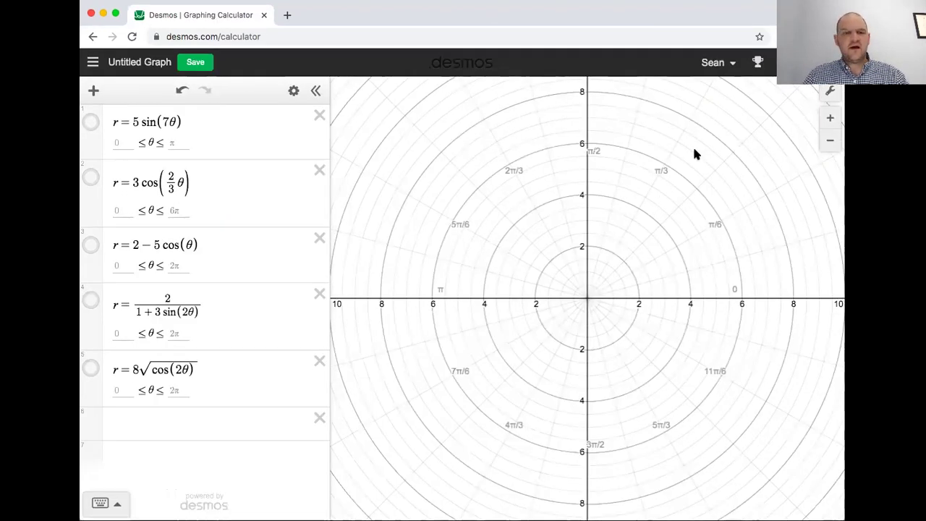
click(91, 125)
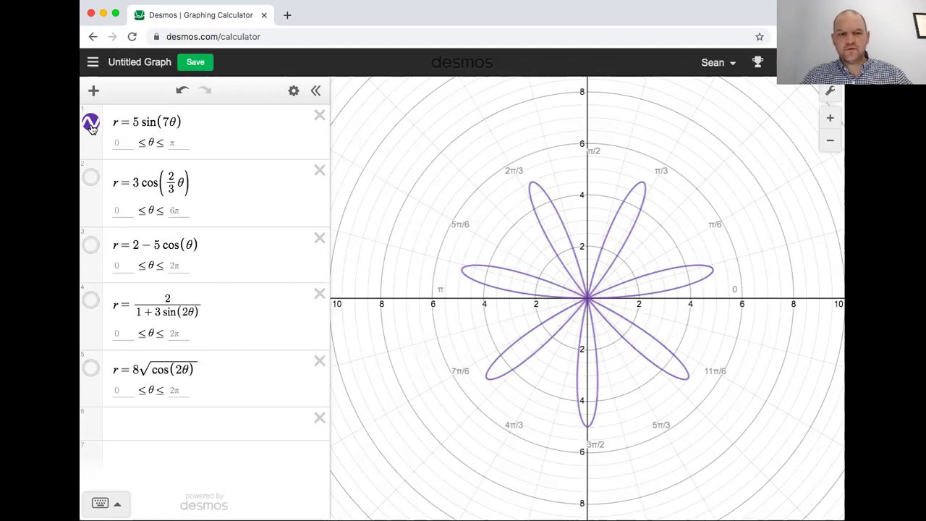
click(91, 124)
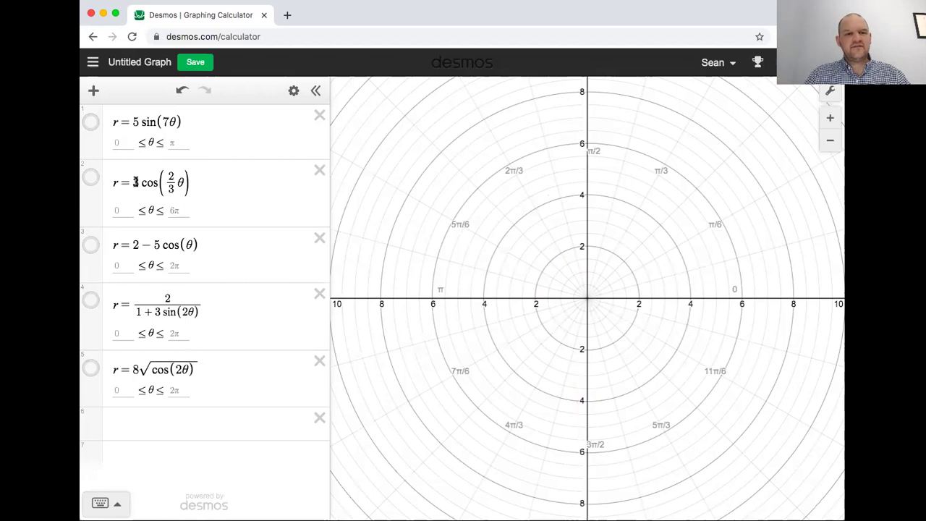
Compare the second equation's curve against the 7-petal rose, leaving the second curve shown.
click(91, 179)
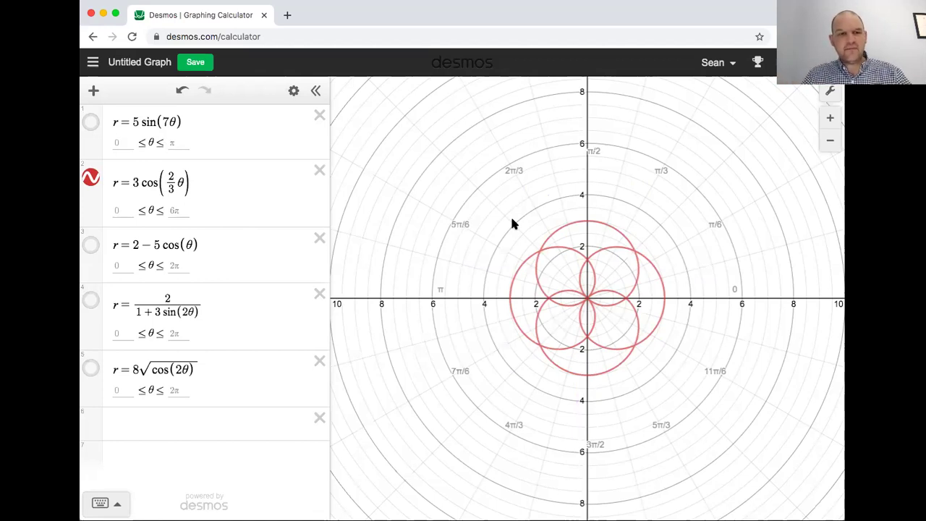
click(91, 178)
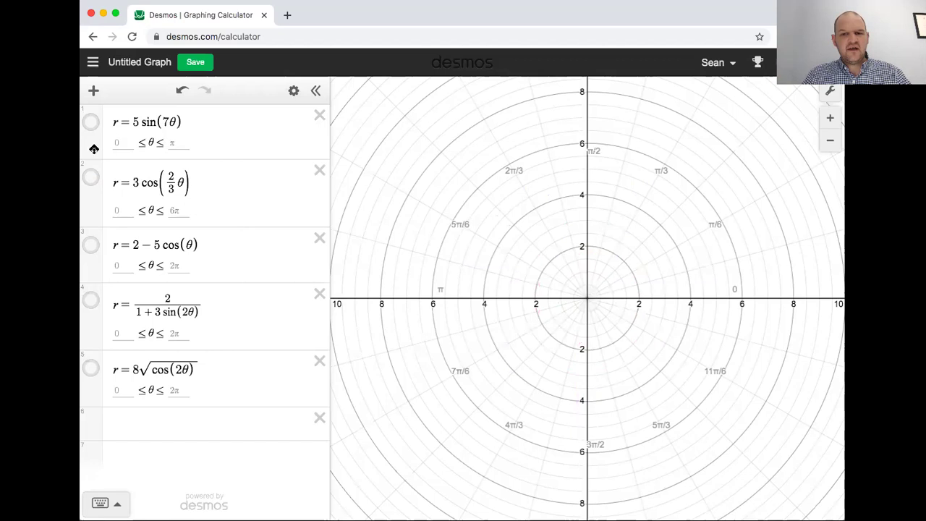
click(90, 123)
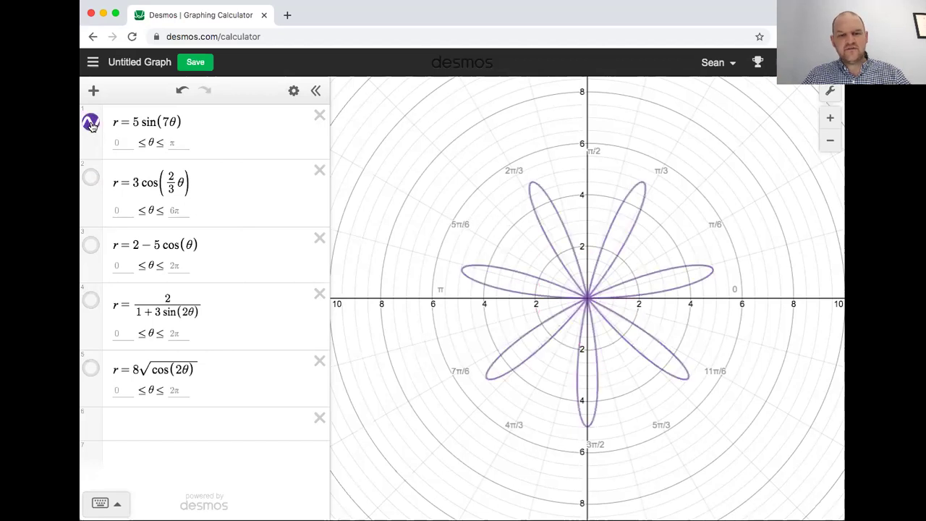
click(90, 123)
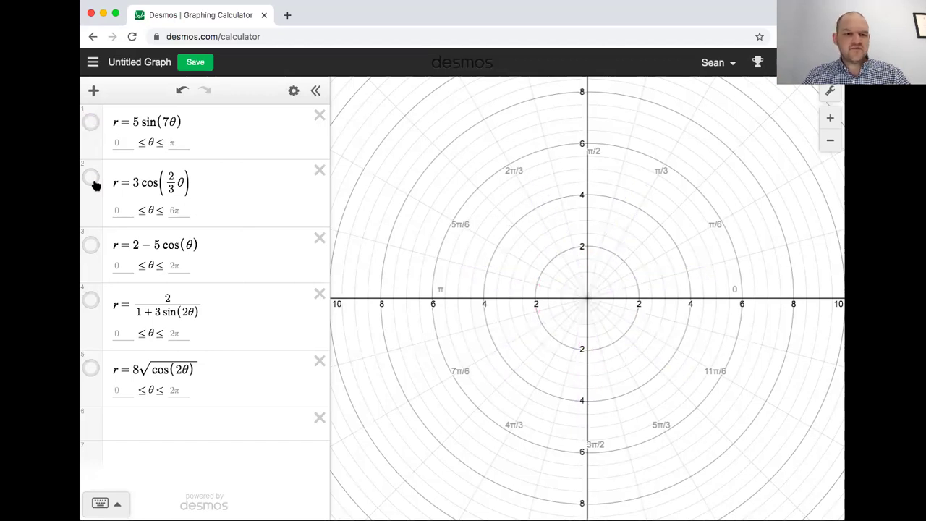
click(91, 179)
Change the second equation to r = 5 sin(2/3 θ), remove the empty row, and show the 7-petal rose.
click(151, 185)
drag(159, 184, 140, 184)
text(sin)
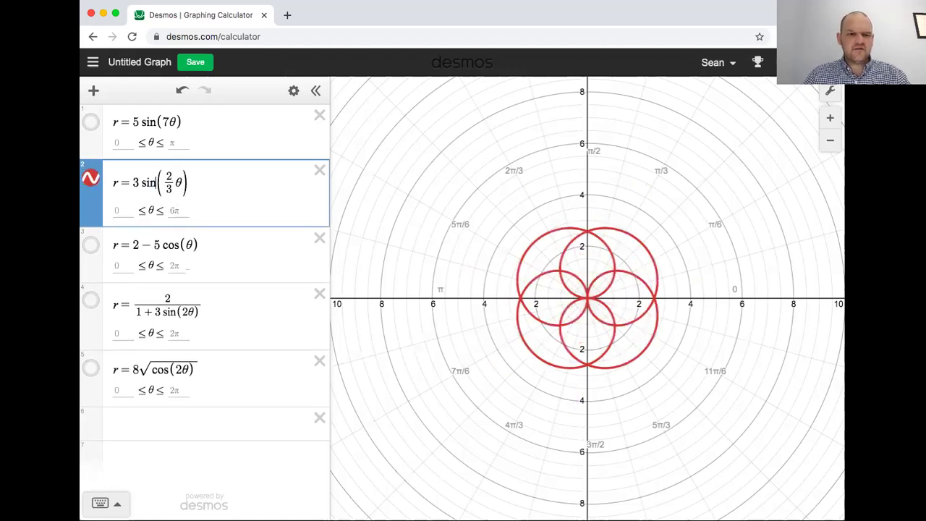
key(shift+Left)
text(5)
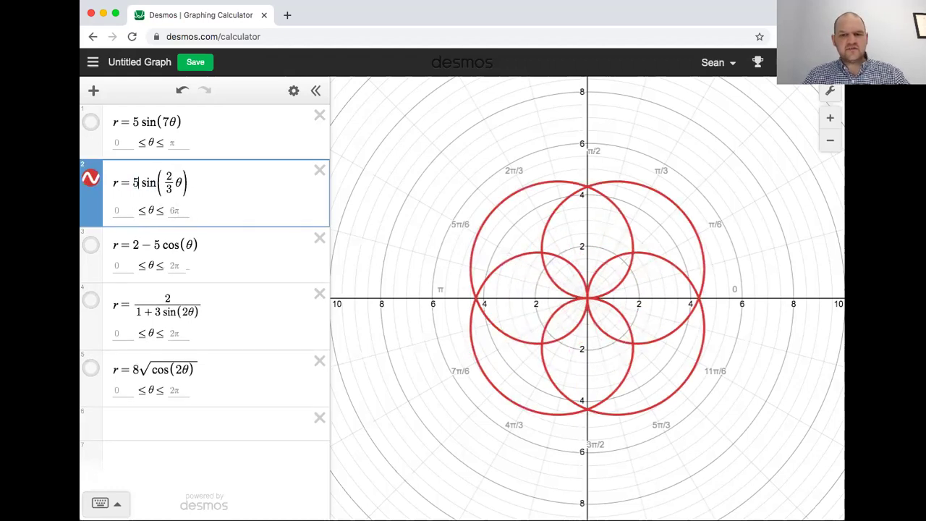
key(Return)
key(BackSpace)
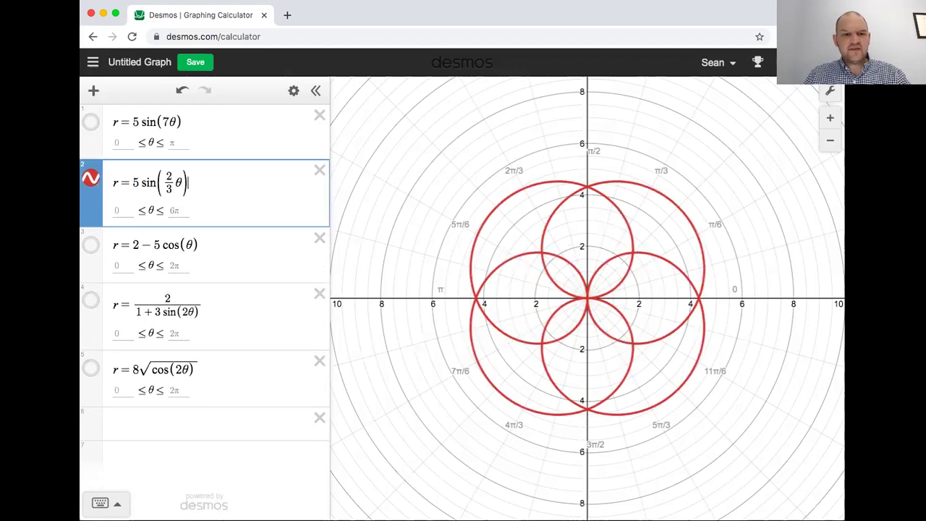
click(91, 178)
click(90, 122)
Preview the edited r = 5 sin(2/3 θ) curve, then graph only the limaçon r = 2 − 5cos(θ).
click(91, 122)
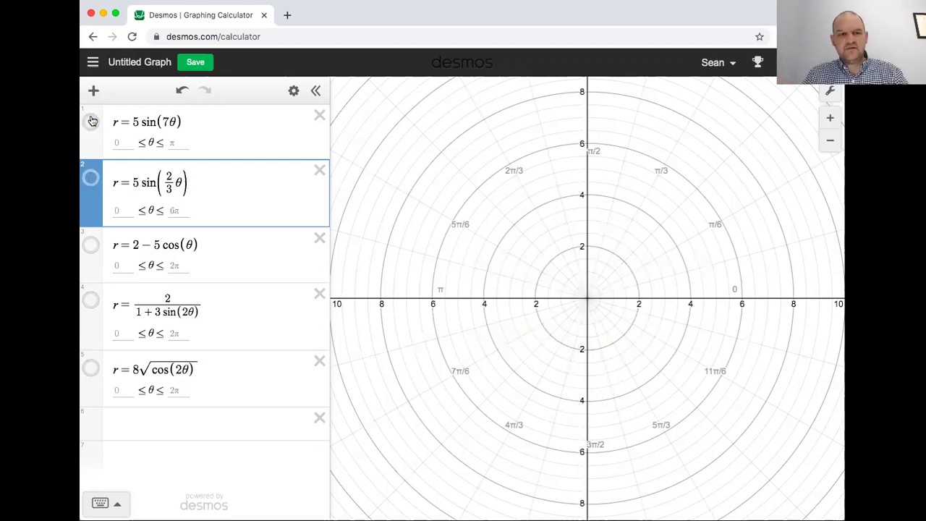
click(91, 181)
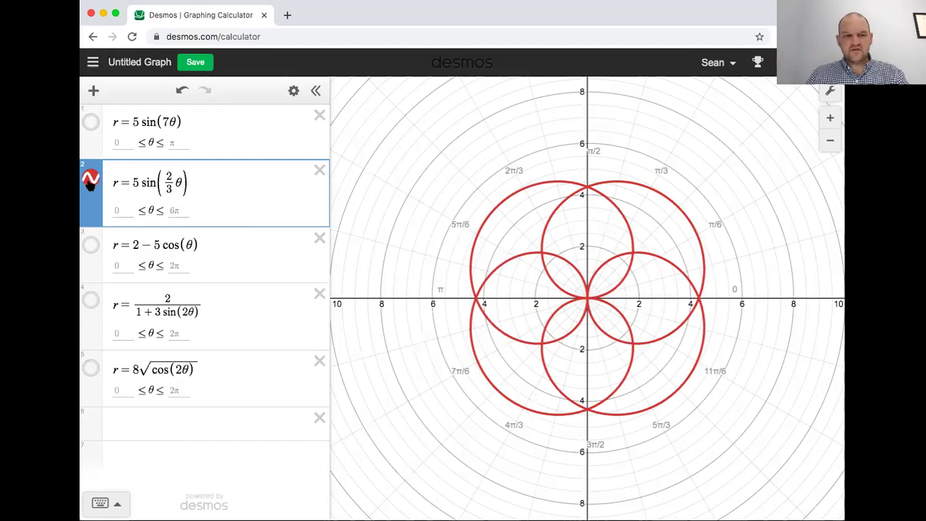
click(90, 181)
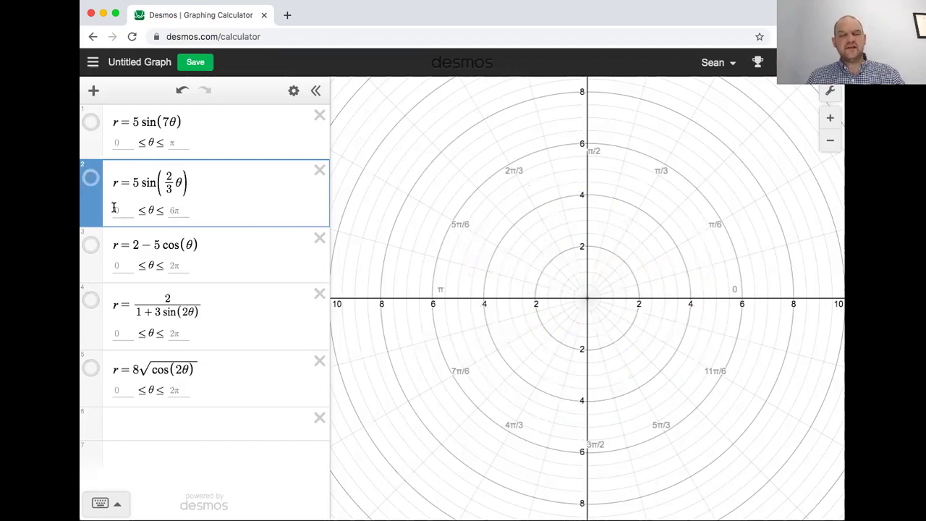
click(90, 246)
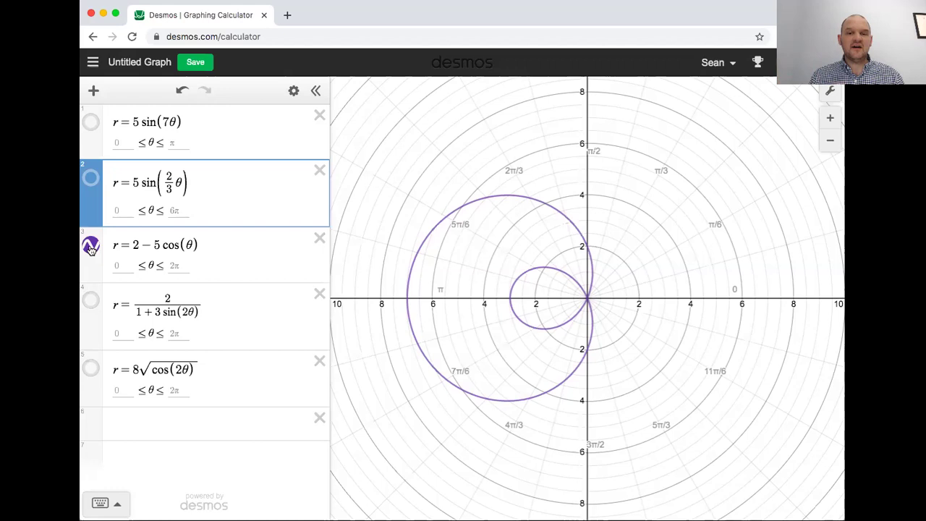
Hide the limaçon and graph the fourth equation, r = 2/(1 + 3 sin(2θ)).
click(91, 246)
click(90, 300)
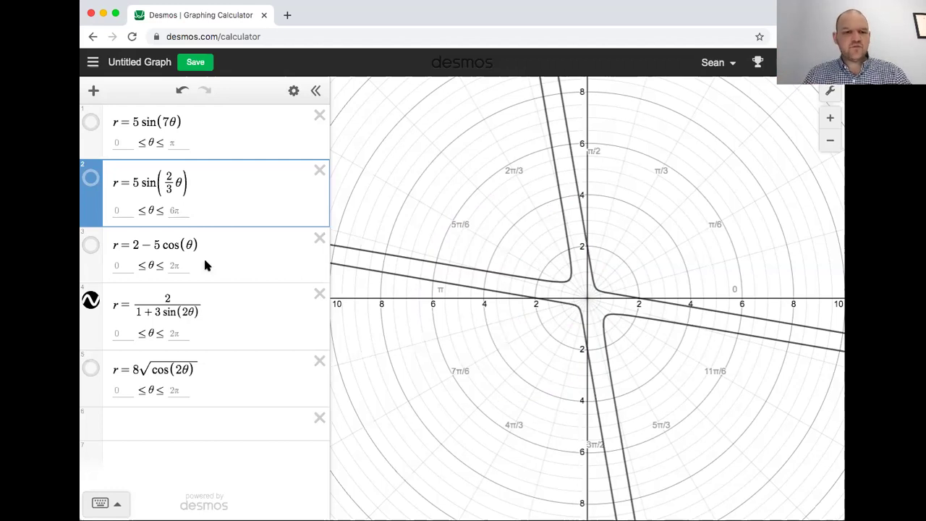
Hide the fourth equation's branches and graph the lemniscate r = 8√cos(2θ).
click(91, 301)
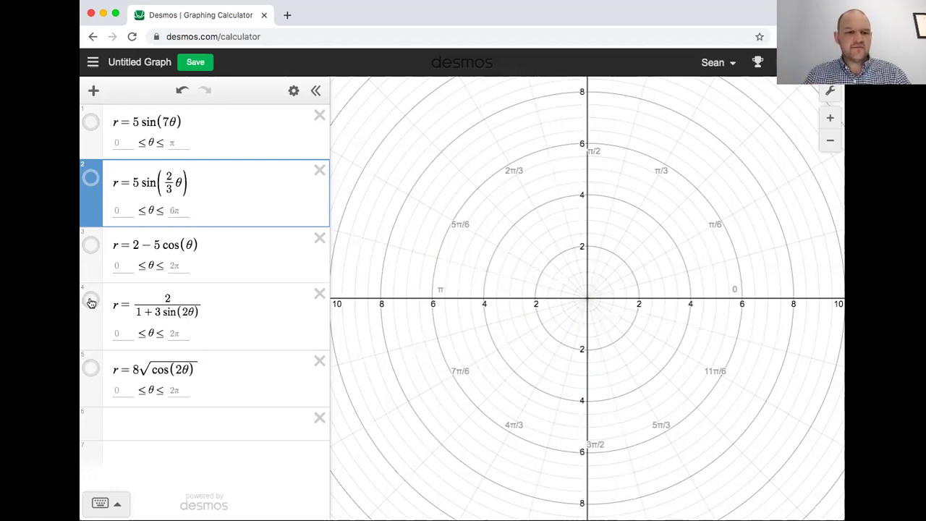
click(90, 371)
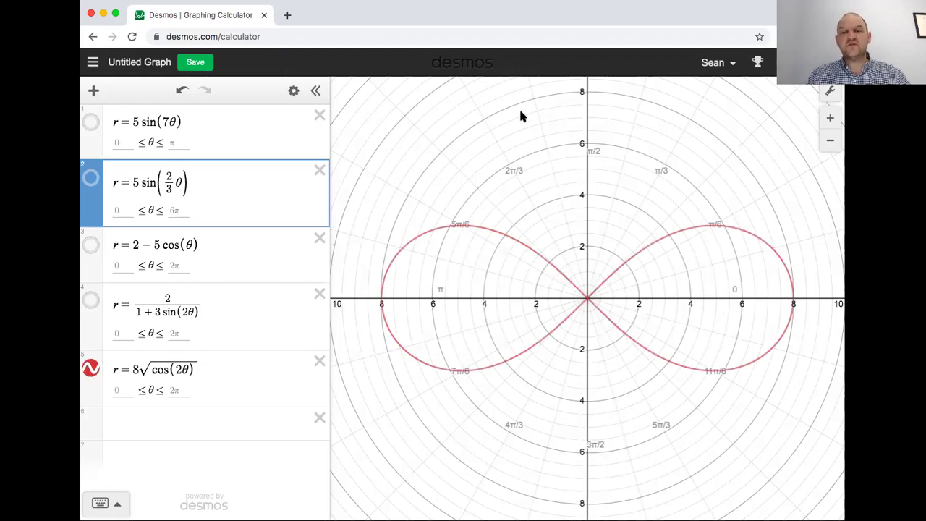